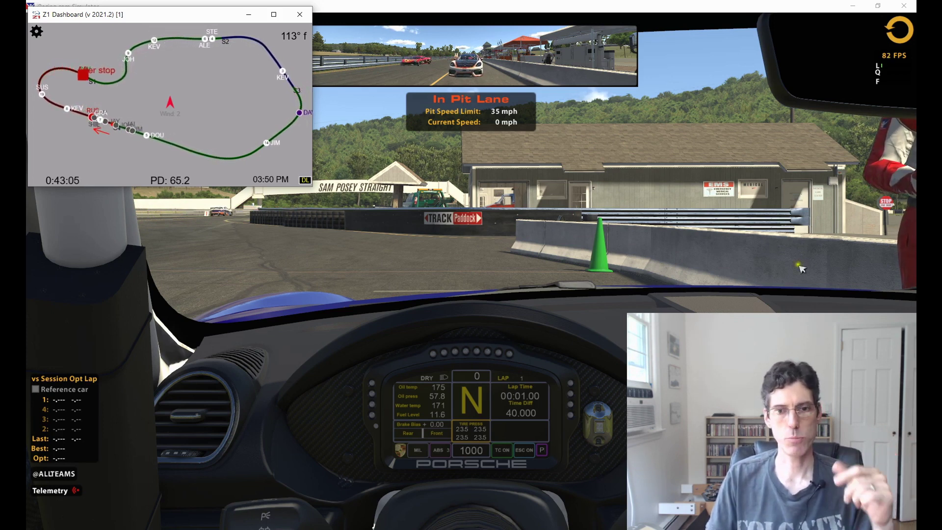
Bring iRacing forward, exit the car to the garage screen, and open the Z1 Dashboard main menu
click(476, 308)
key(Escape)
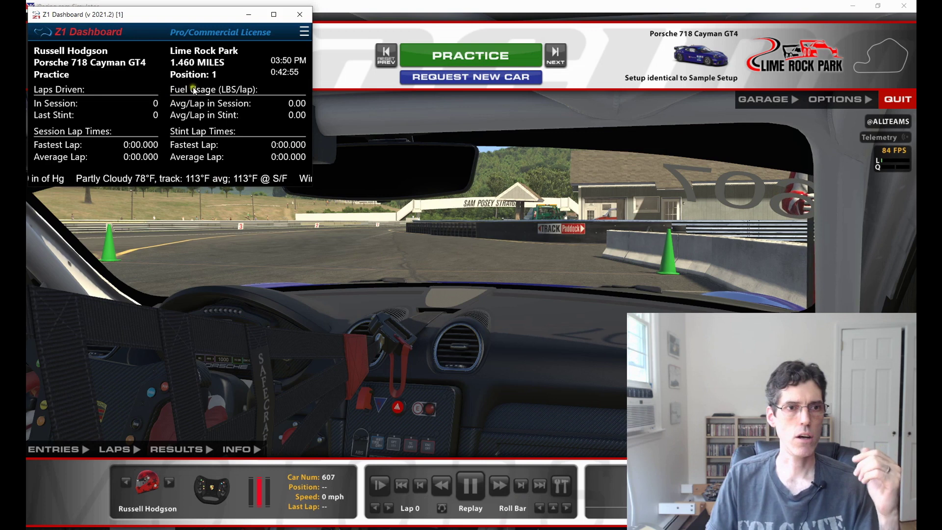
click(304, 31)
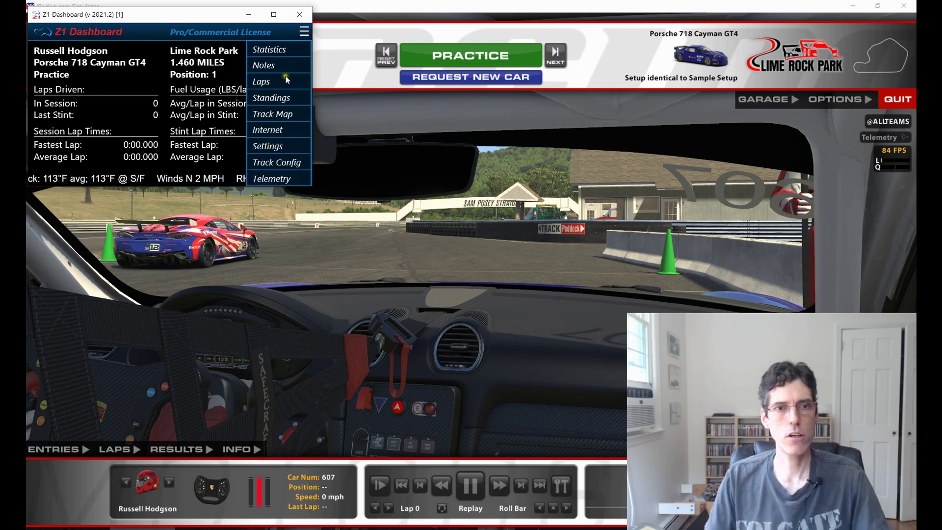
Open Z1 Dashboard Settings on its Display page
click(267, 146)
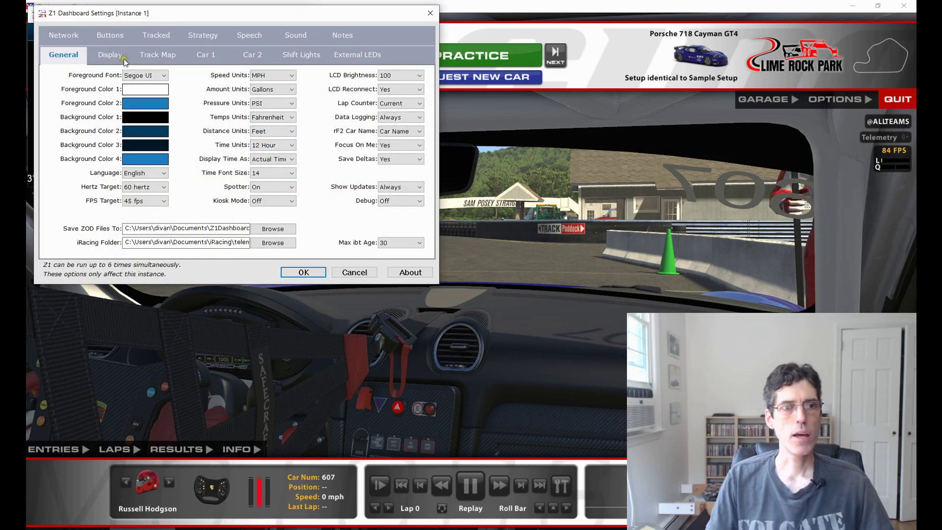
click(108, 58)
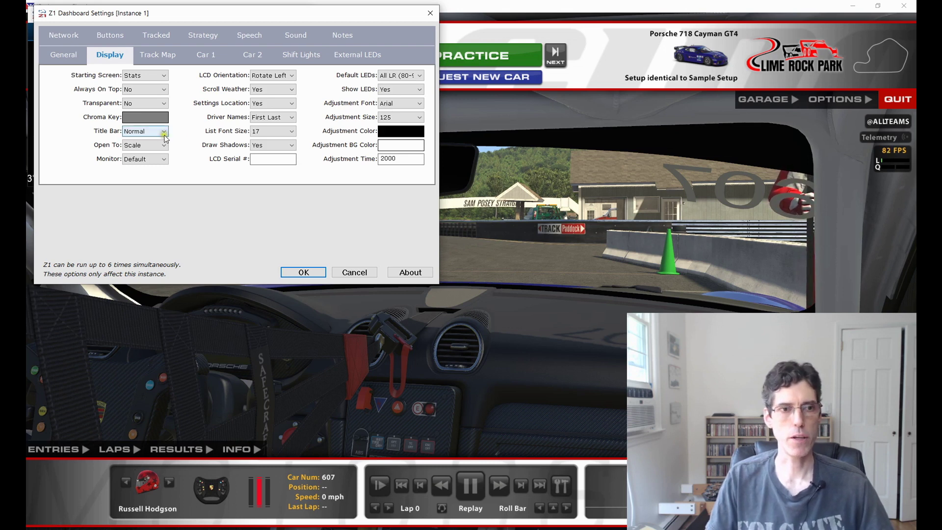
Set Always On Top and Transparent both to Yes
click(147, 89)
click(140, 104)
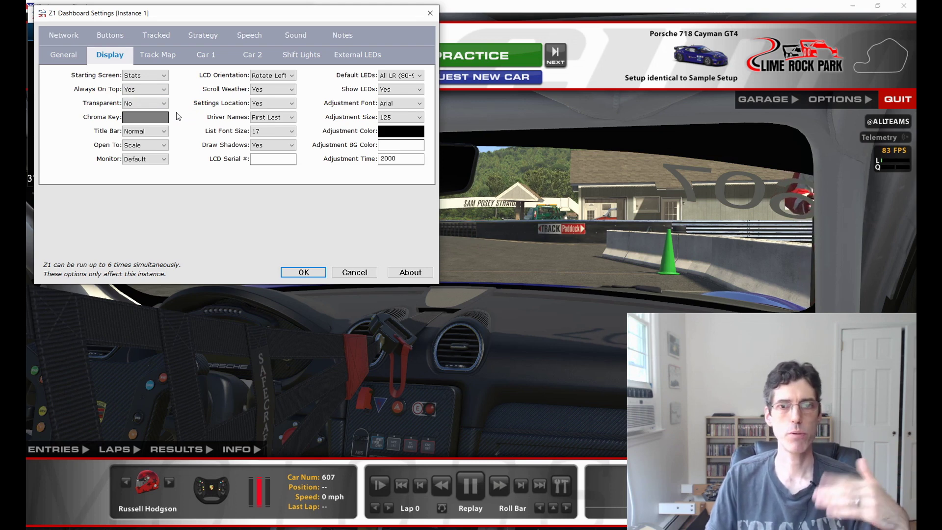
click(140, 104)
click(140, 118)
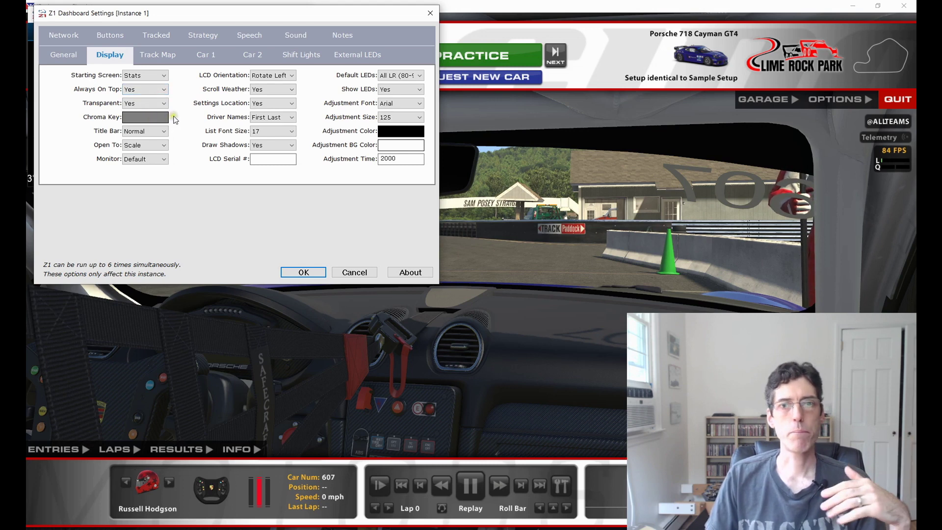
Adjust the transparency options, leaving a gray chroma key colour
click(154, 118)
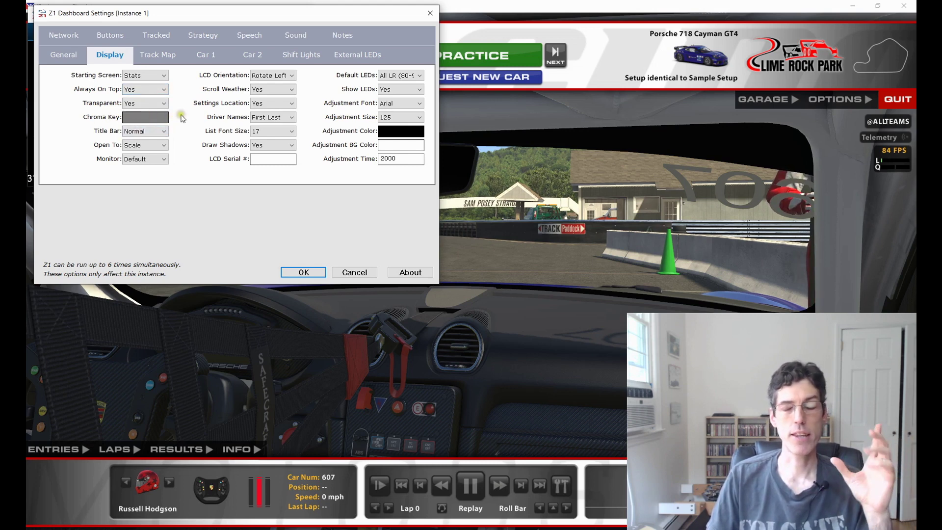
click(139, 118)
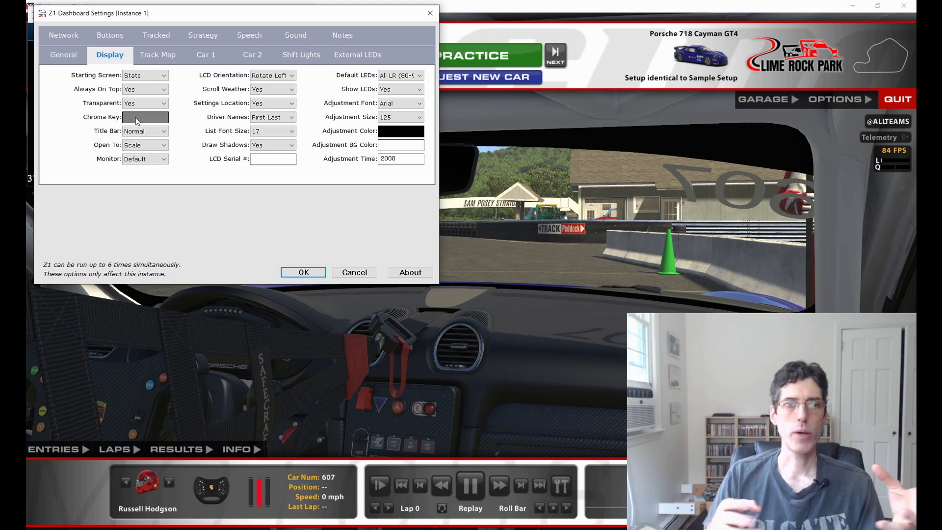
click(145, 121)
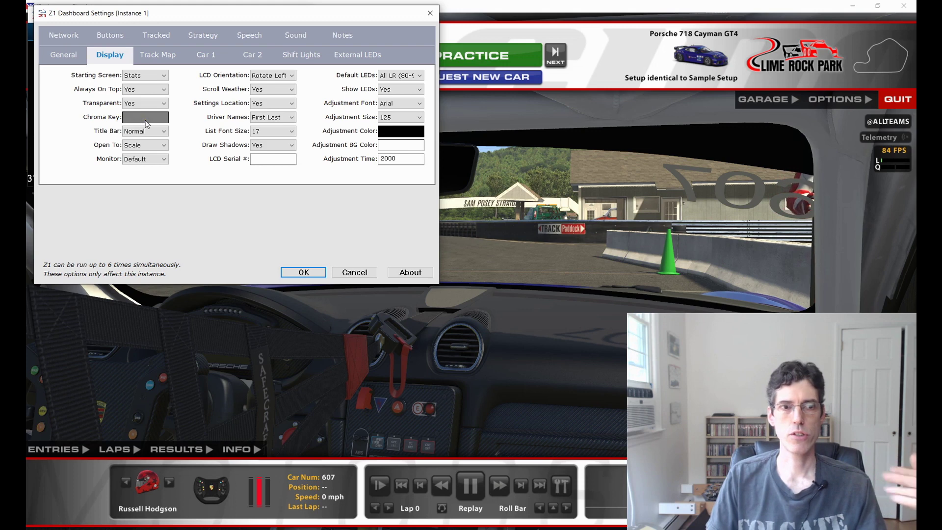
click(148, 118)
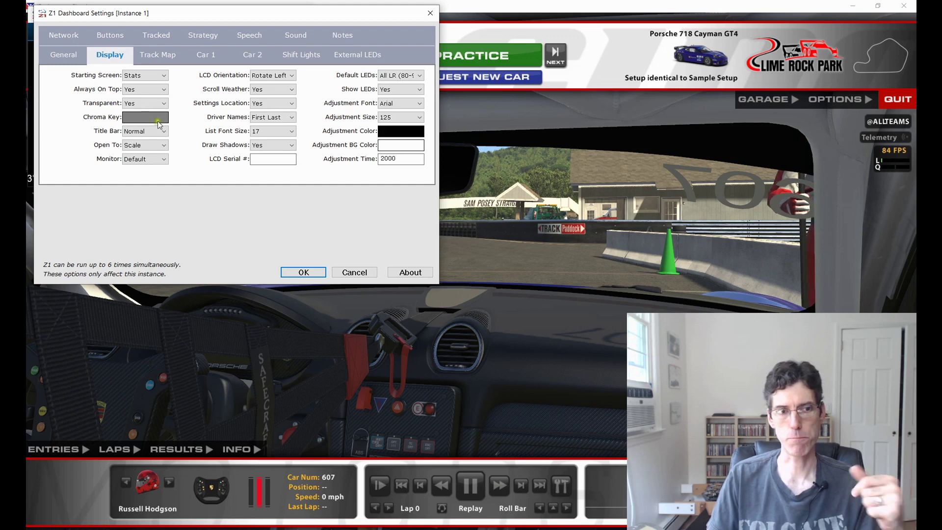
click(153, 120)
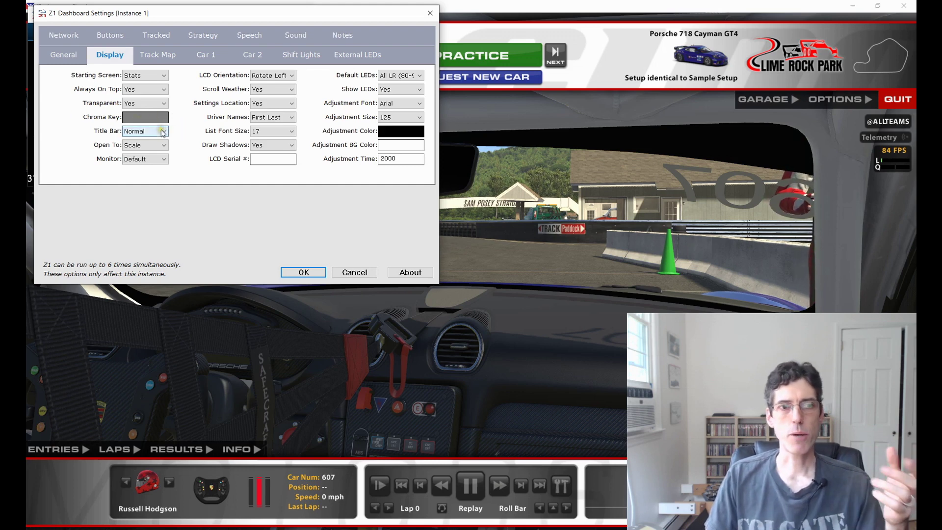
click(162, 133)
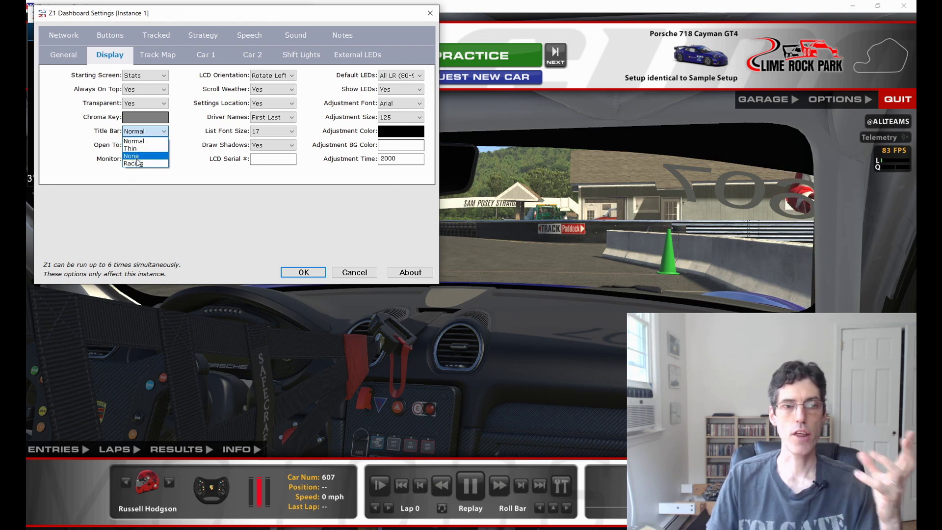
Try the None title bar, settle on Racing, and save the display settings with OK
click(190, 159)
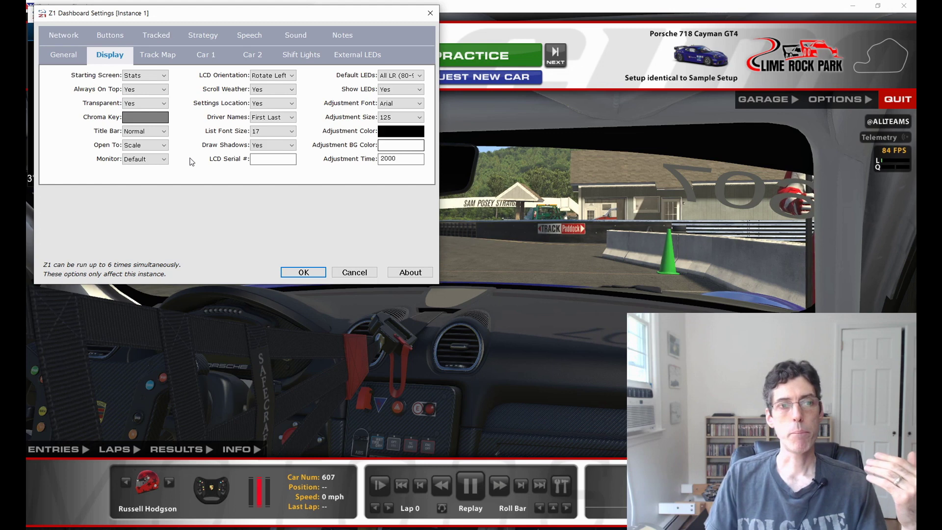
click(156, 131)
click(140, 156)
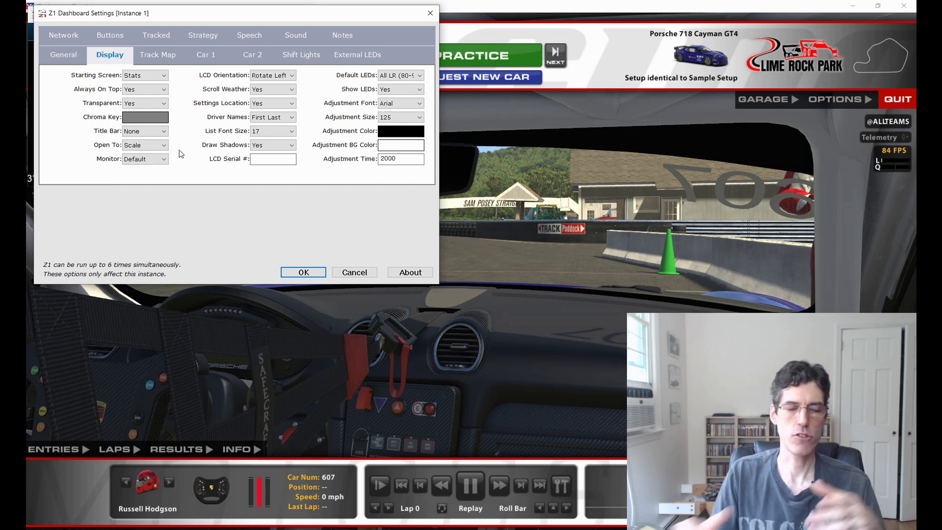
click(162, 131)
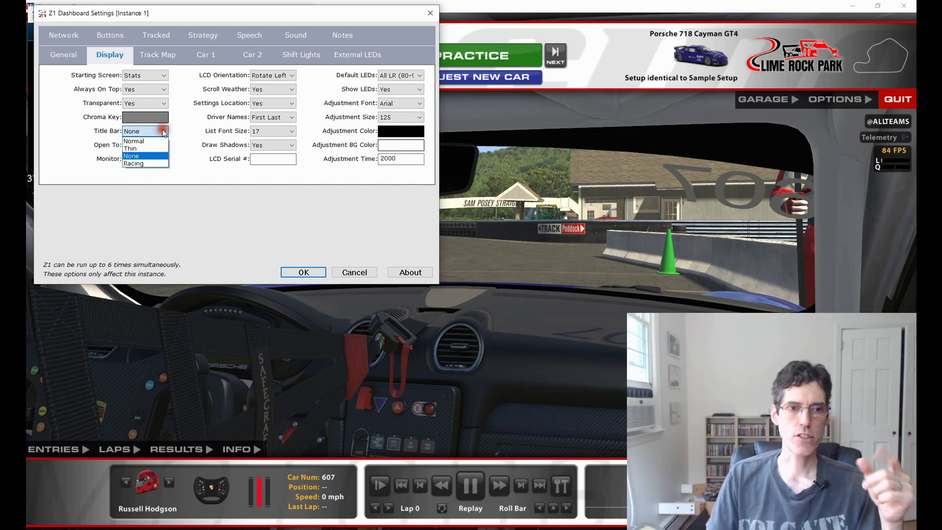
click(140, 164)
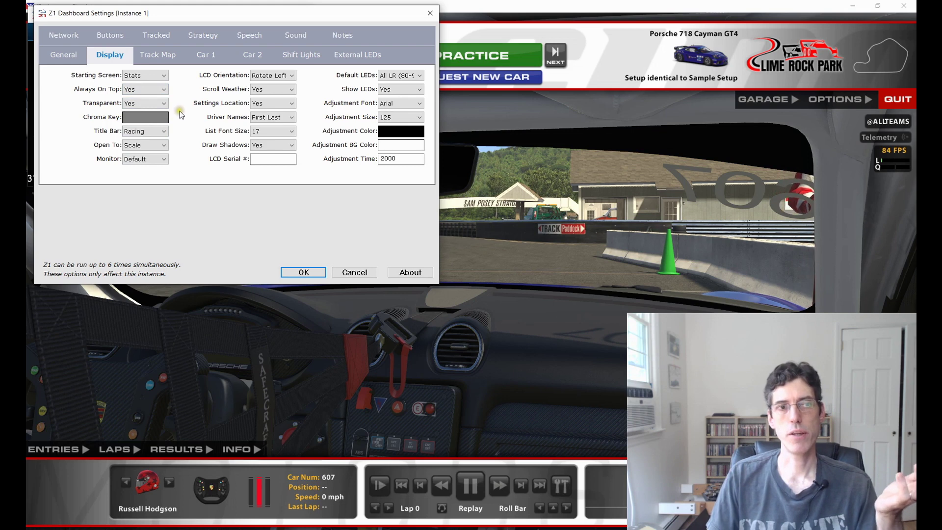
mouse_move(140, 90)
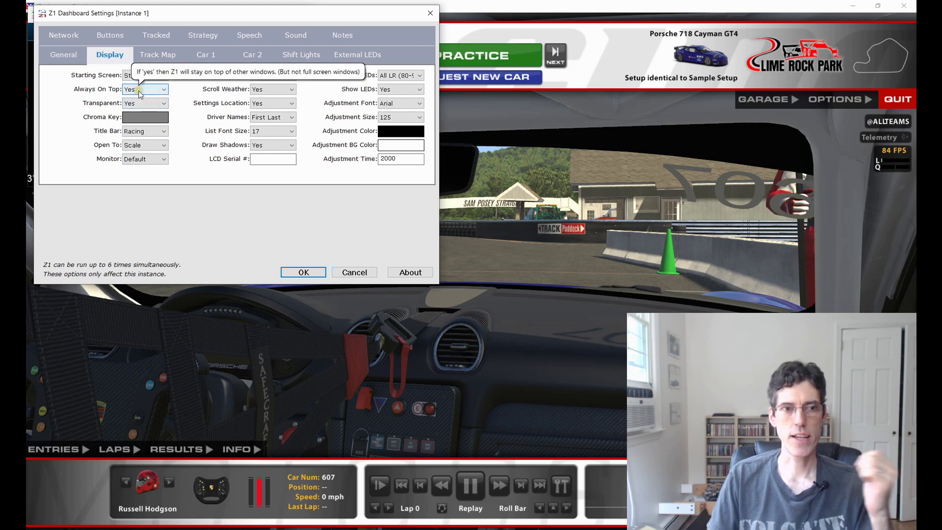
mouse_move(170, 106)
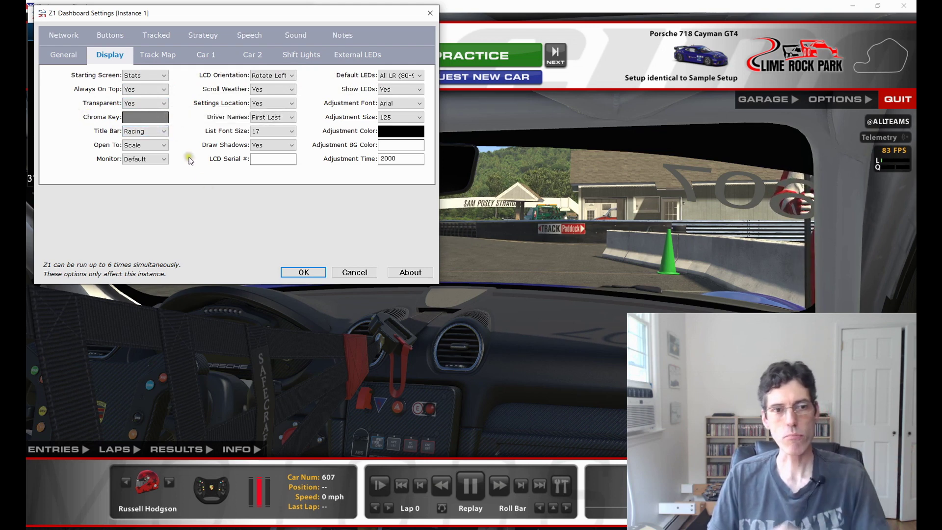
click(297, 272)
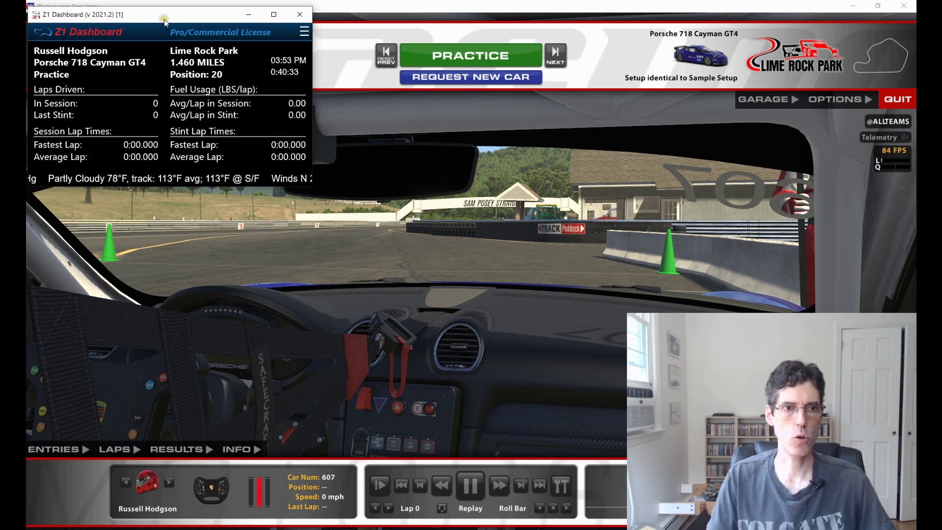
Close Z1 Dashboard so it restarts, then request a new car in the pit lane
click(300, 19)
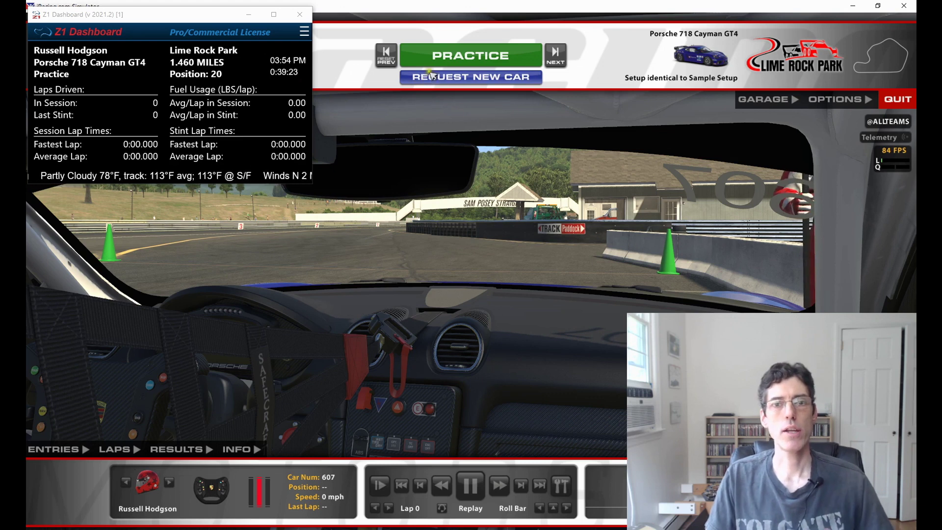
click(419, 82)
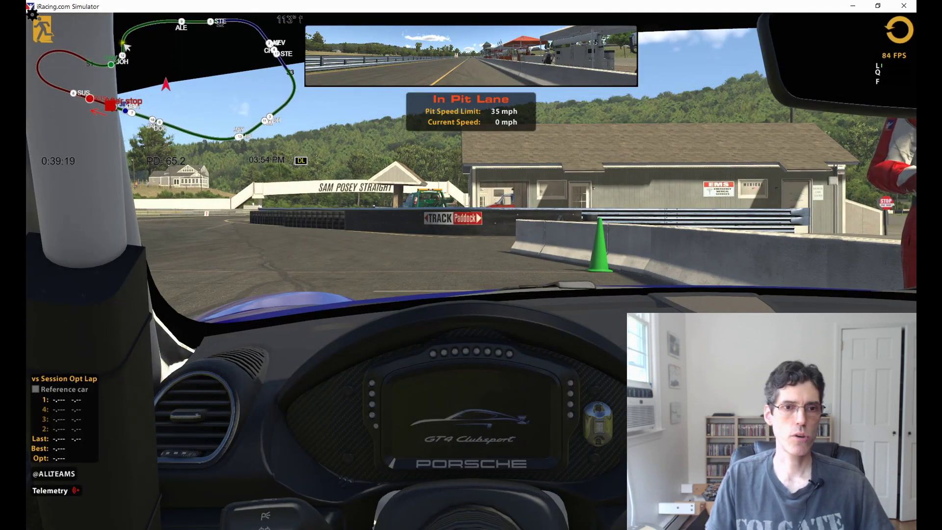
Start the engine with the S key while the transparent track map overlays the cockpit
key(s)
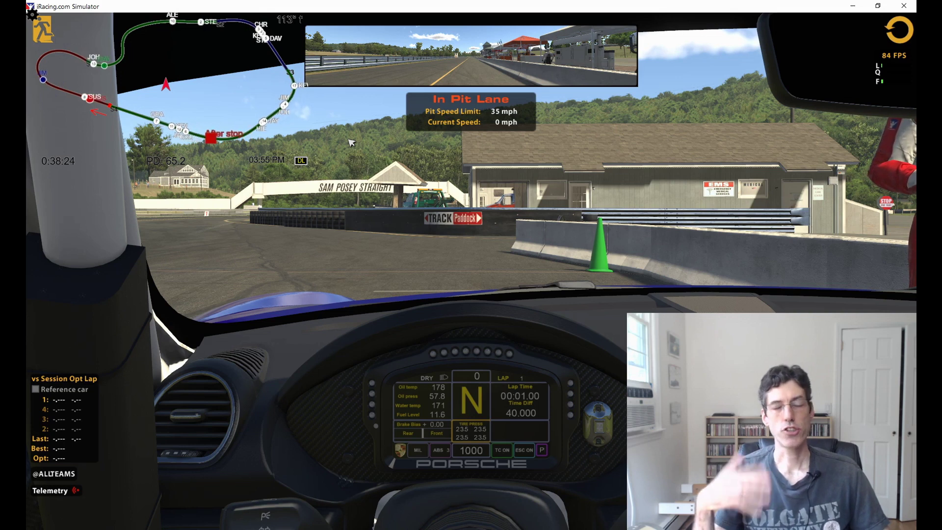
Cycle overlays through positions, lap timing, tyres/G-meter and fuel back to track map, then exit the car
key(F2)
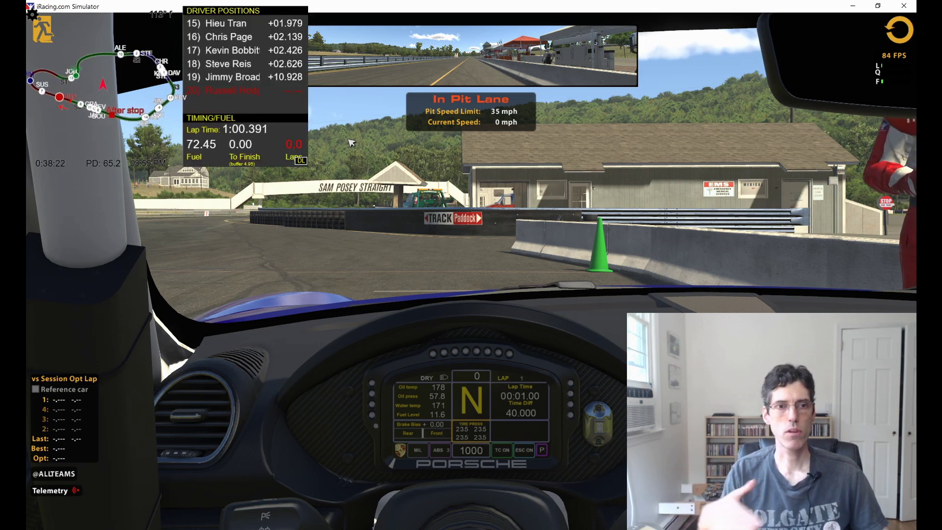
key(F1)
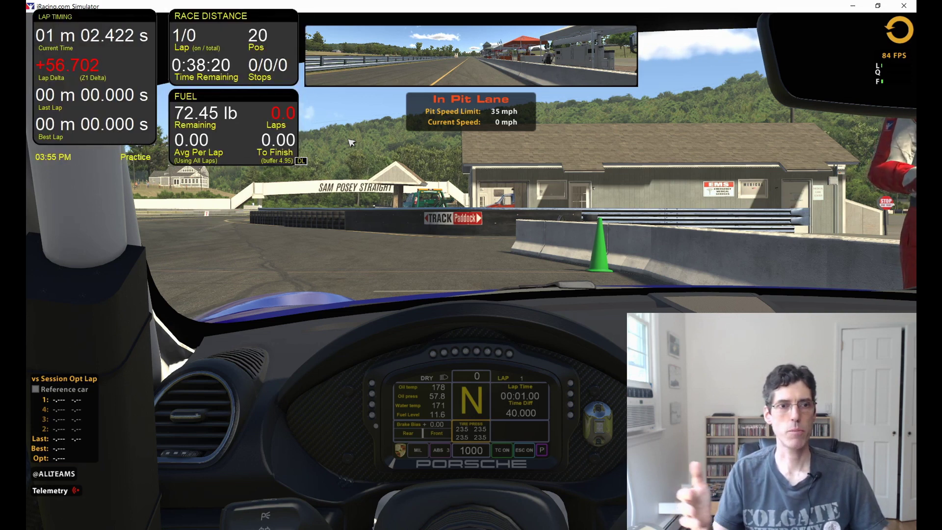
key(F6)
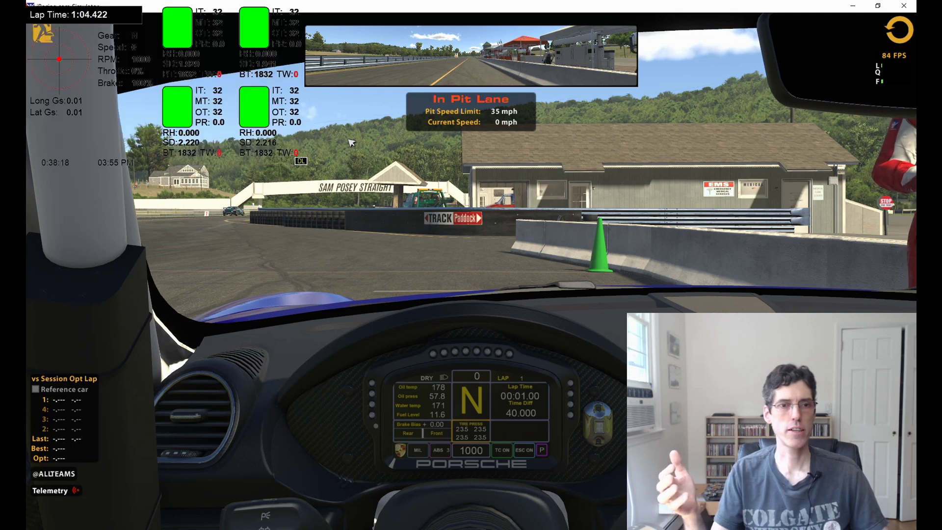
key(F8)
key(F7)
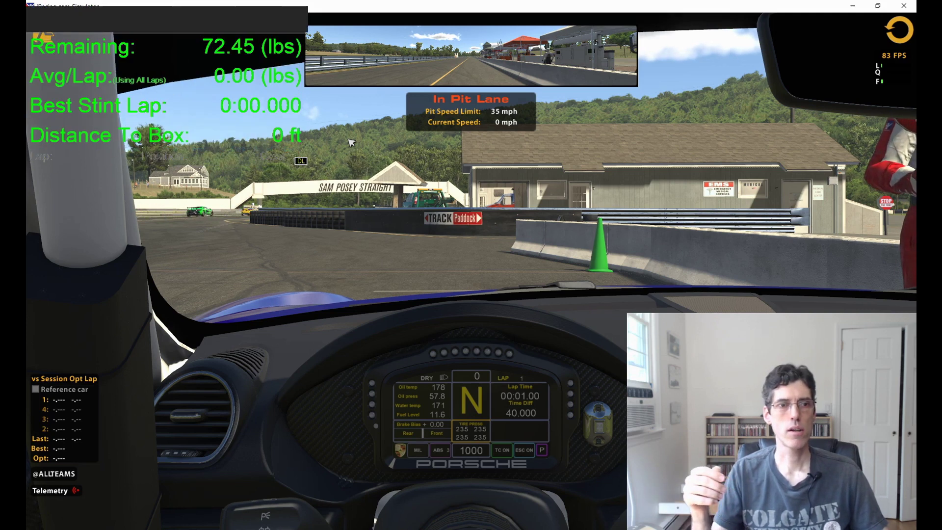
key(F7)
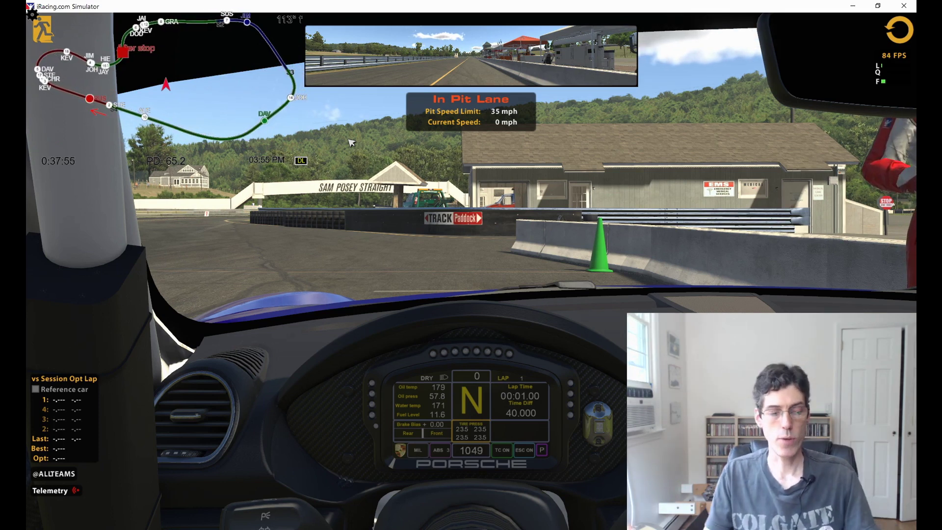
key(Escape)
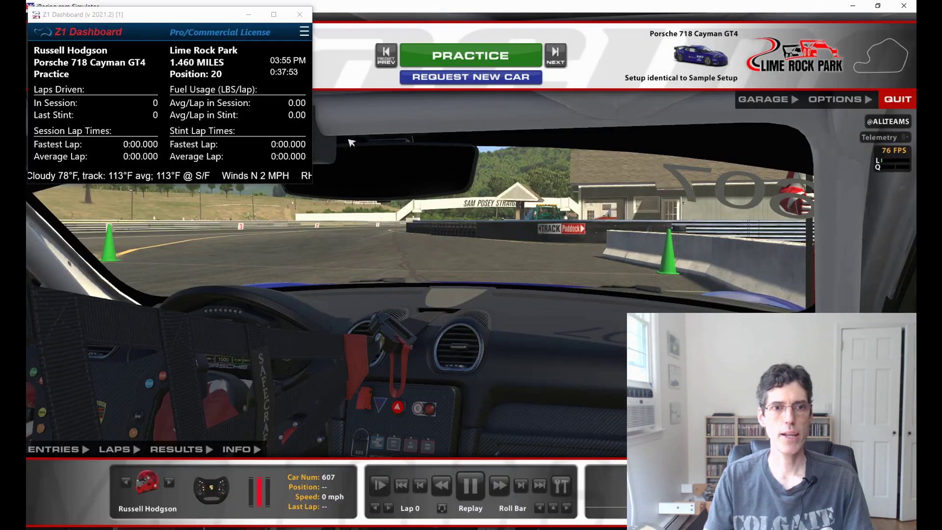